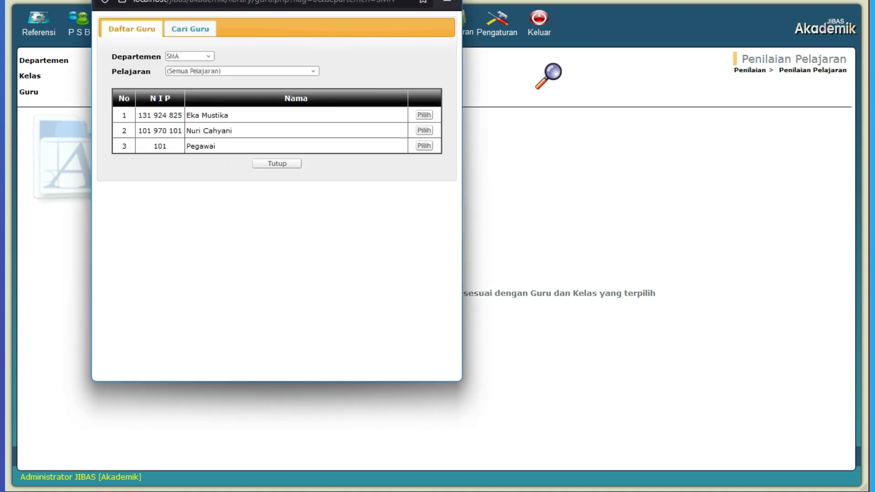
Step: Choose the subject teacher, load the SMA class 10 A assessments, and open the Bahasa Inggris Kuis grade list
left_click(258, 117)
left_click(551, 74)
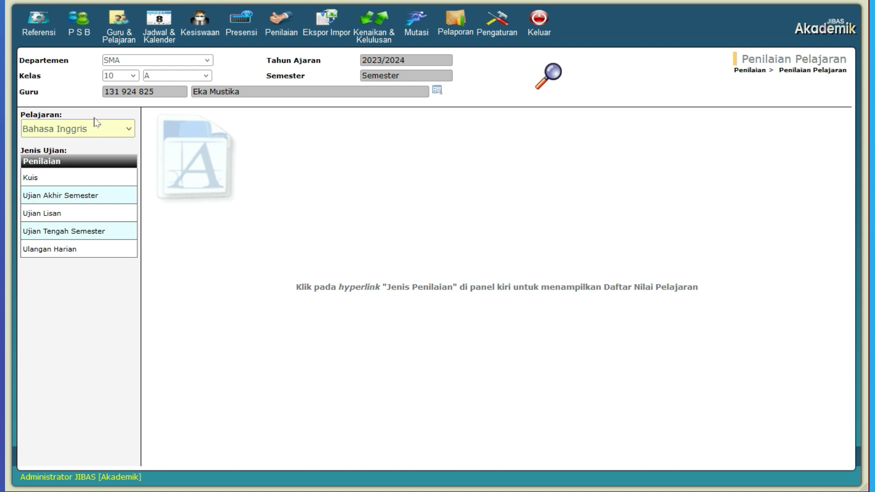
left_click(109, 182)
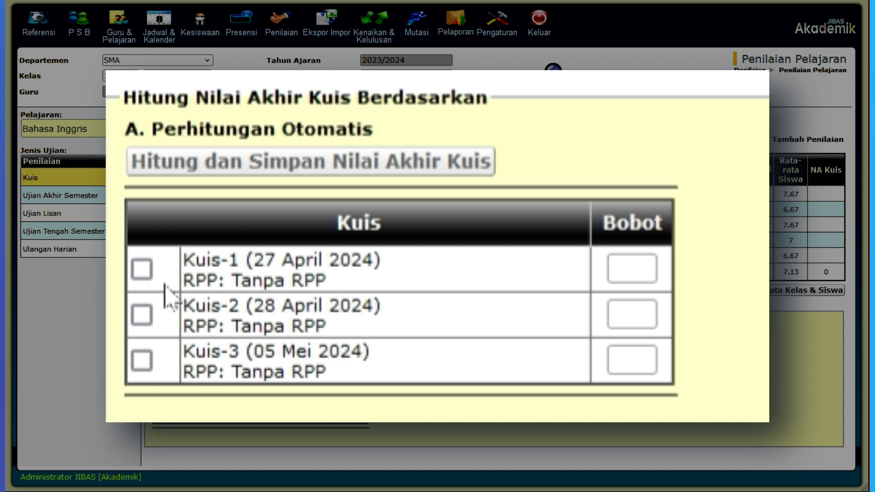
Step: Include Kuis-1, Kuis-2 and Kuis-3 in the automatic calculation of the final quiz grade
left_click(143, 272)
left_click(154, 316)
left_click(147, 363)
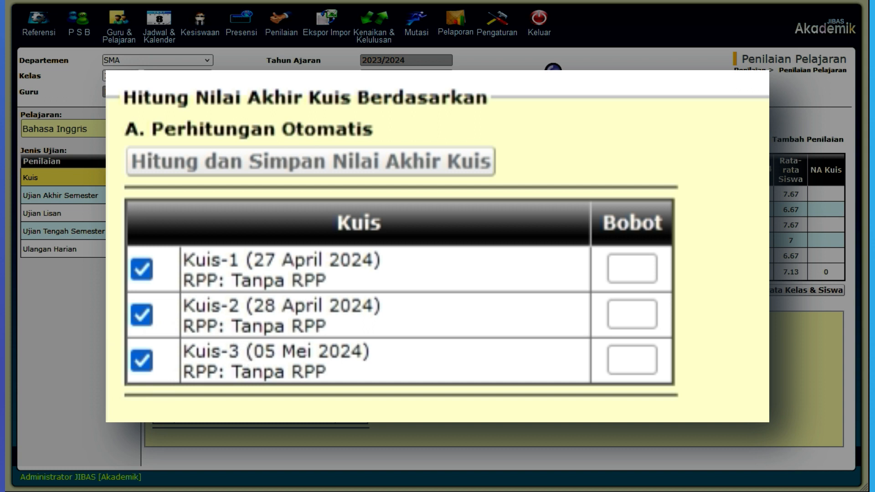
Step: Exclude Kuis-1 and Kuis-2 from the final grade calculation and include both again
left_click(142, 319)
left_click(141, 272)
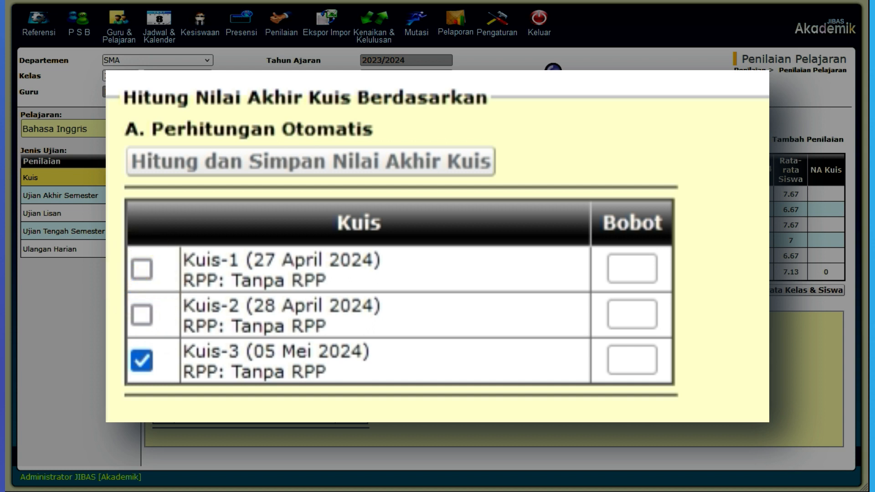
left_click(142, 272)
left_click(143, 316)
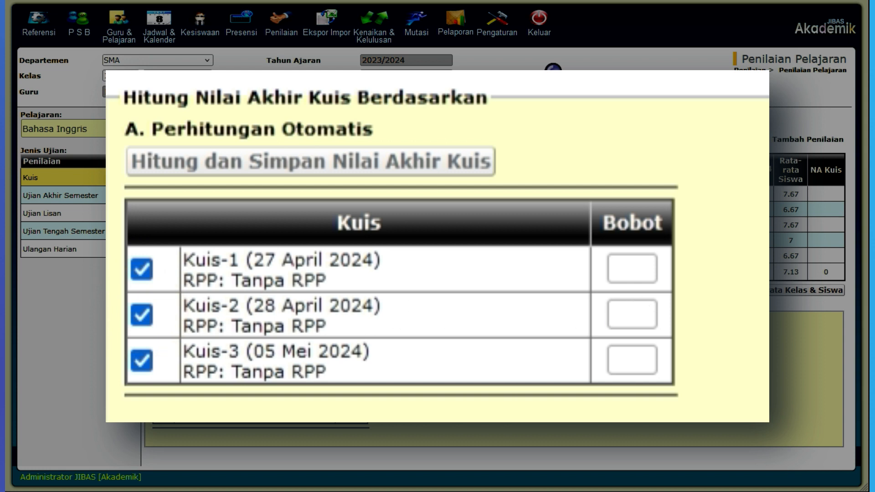
Step: Set the weight (Bobot) of Kuis-1, Kuis-2 and Kuis-3 to 1 each
left_click(628, 268)
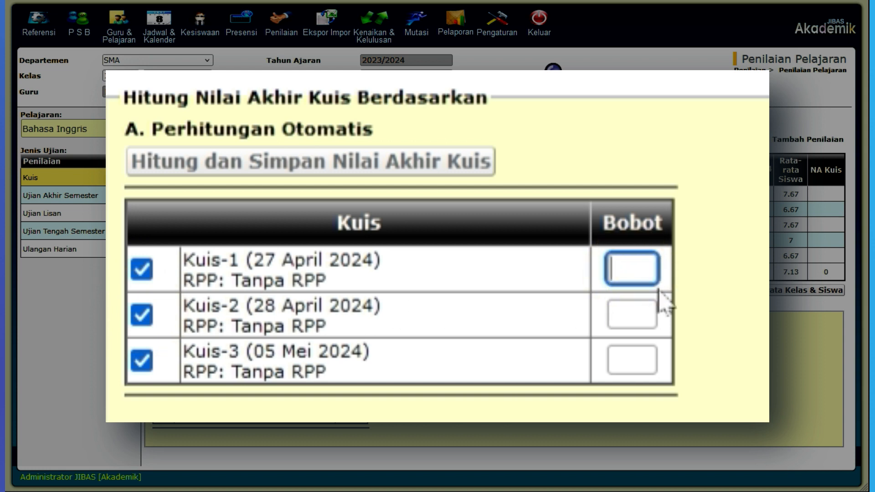
type("1")
left_click(629, 314)
type("1")
left_click(633, 360)
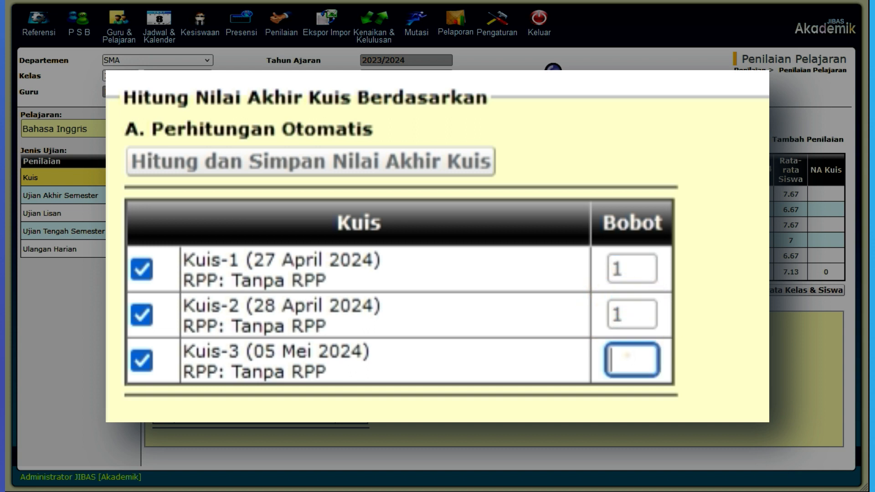
type("1")
Step: Set the Kuis-3 weight to 2, and calculate and save the final quiz grades
double_click(635, 359)
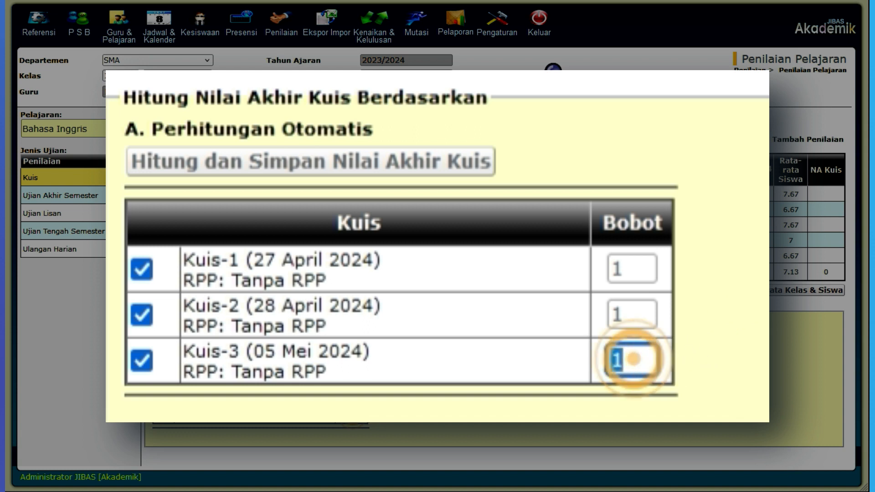
type("2")
left_click(765, 338)
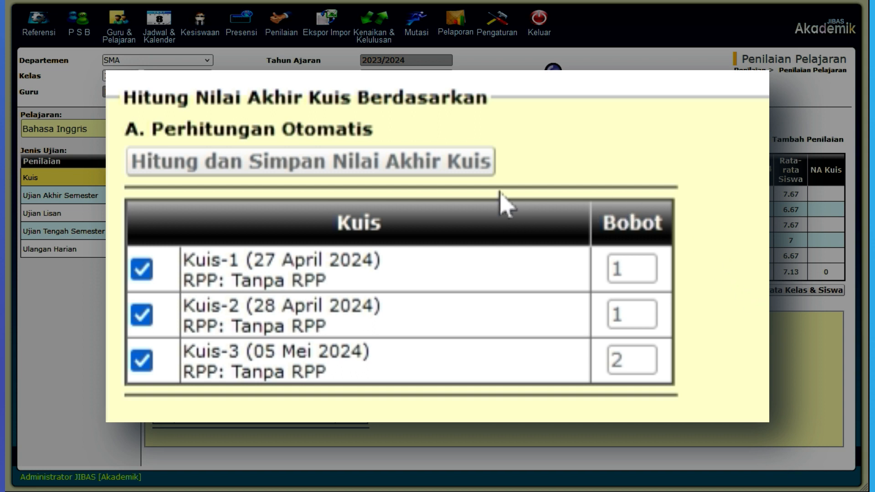
left_click(391, 168)
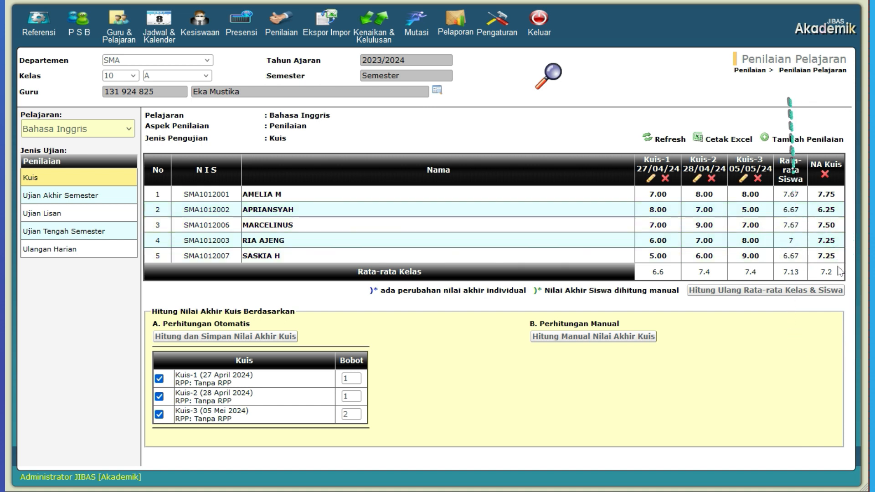
Step: Review the grade lists for Ujian Akhir Semester, Ujian Lisan, Ujian Tengah Semester and Ulangan Harian
left_click(116, 194)
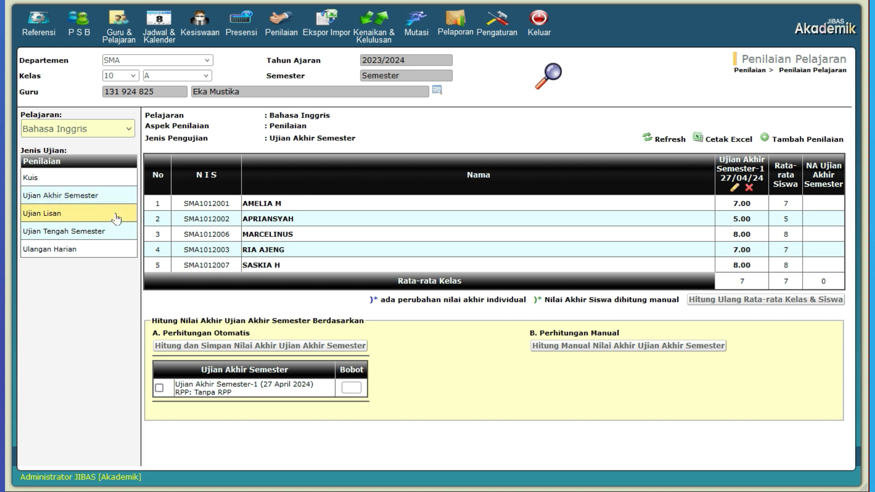
left_click(116, 214)
left_click(116, 231)
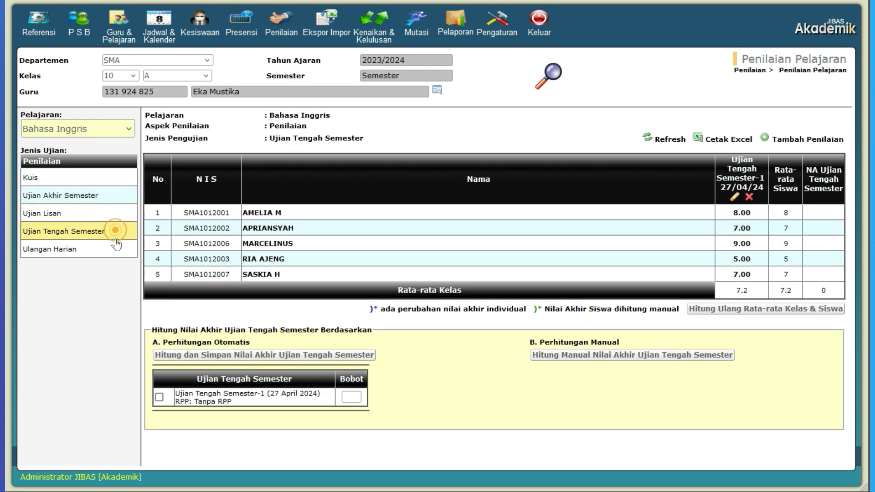
left_click(113, 252)
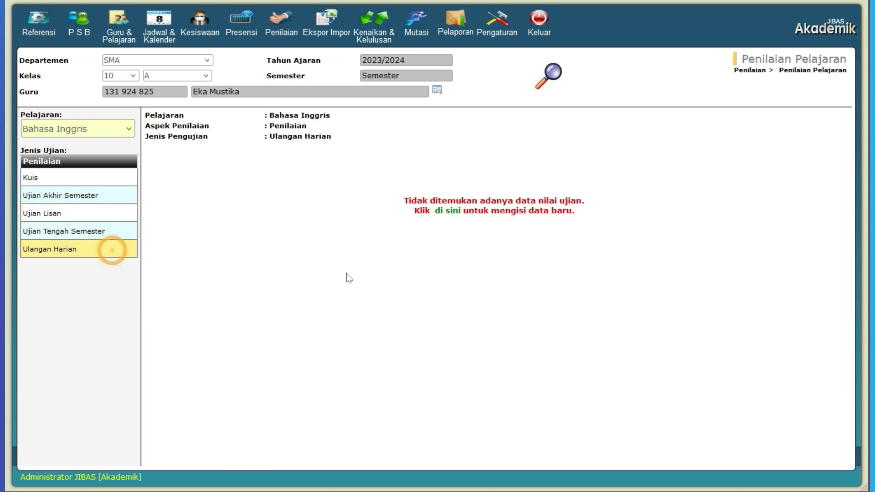
left_click(75, 231)
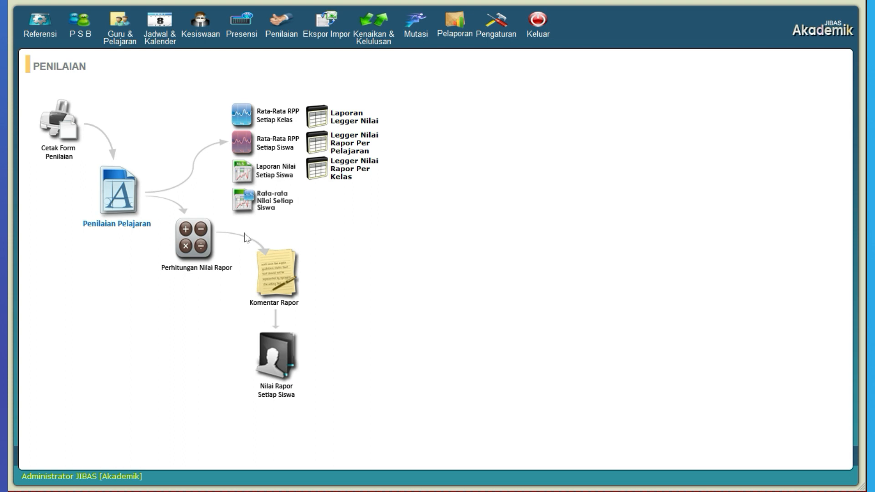
Step: Open the report grade calculation (Perhitungan Nilai Rapor), select the same teacher, and show the Bahasa Inggris Penilaian report grades
left_click(202, 240)
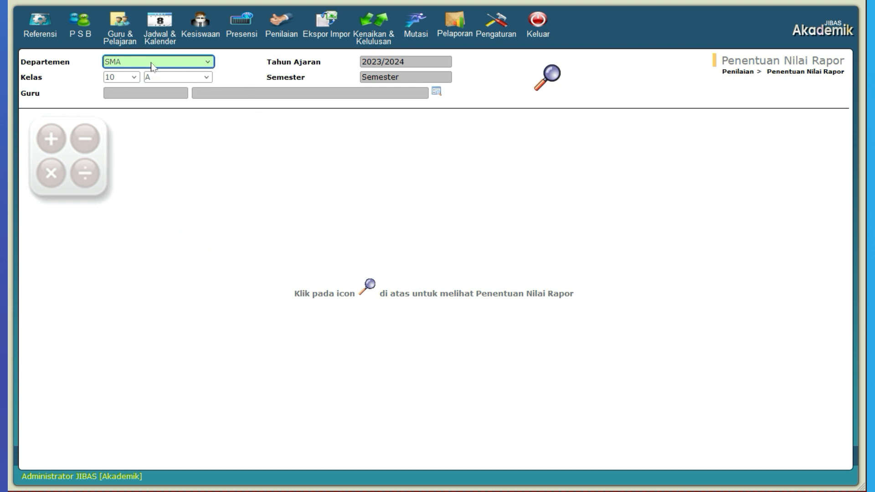
left_click(223, 93)
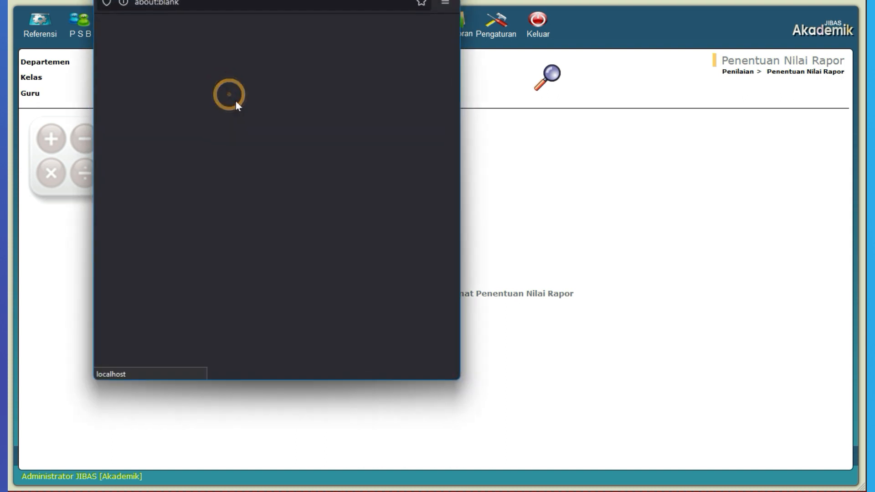
left_click(267, 119)
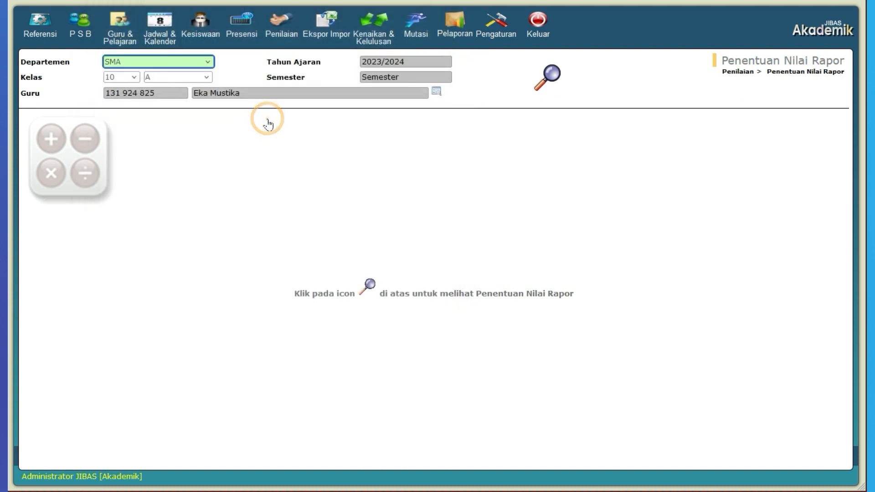
left_click(550, 77)
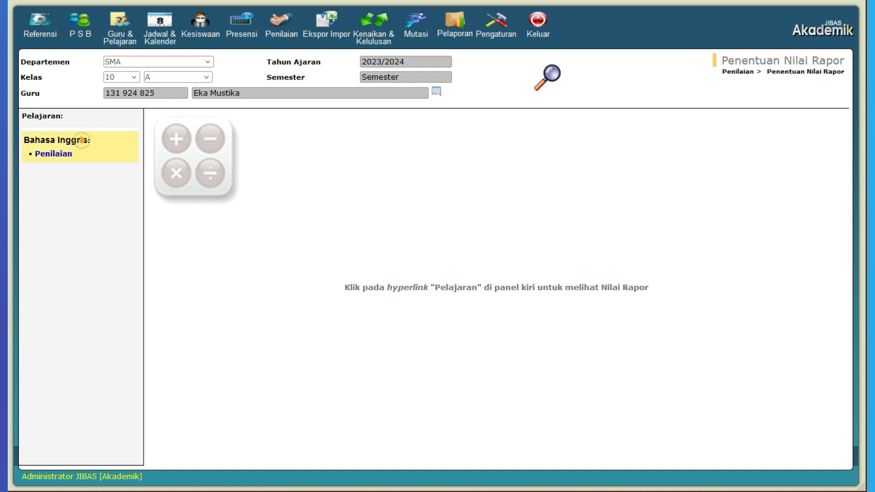
left_click(58, 155)
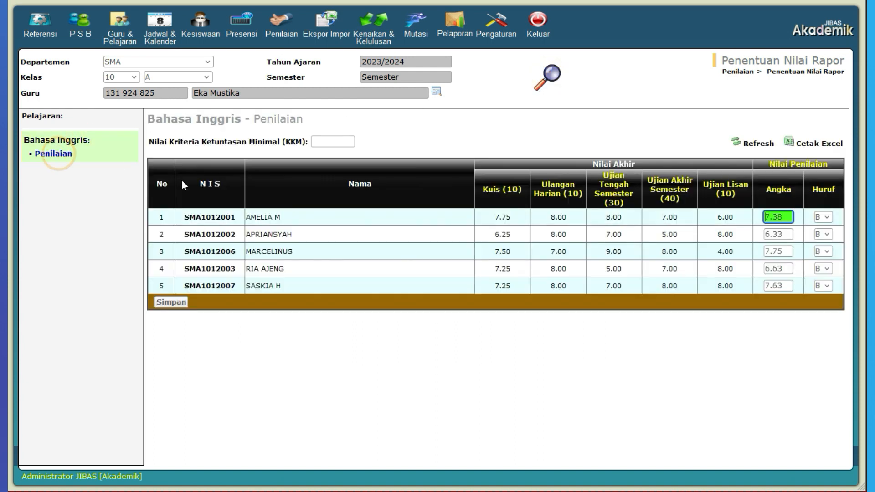
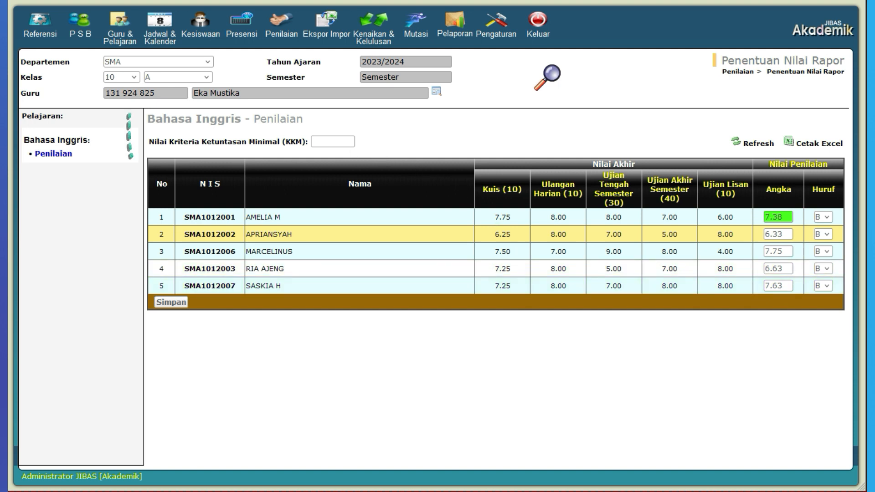
Step: Set the minimum passing grade (KKM) to 6 and save the Bahasa Inggris report grades
left_click(342, 143)
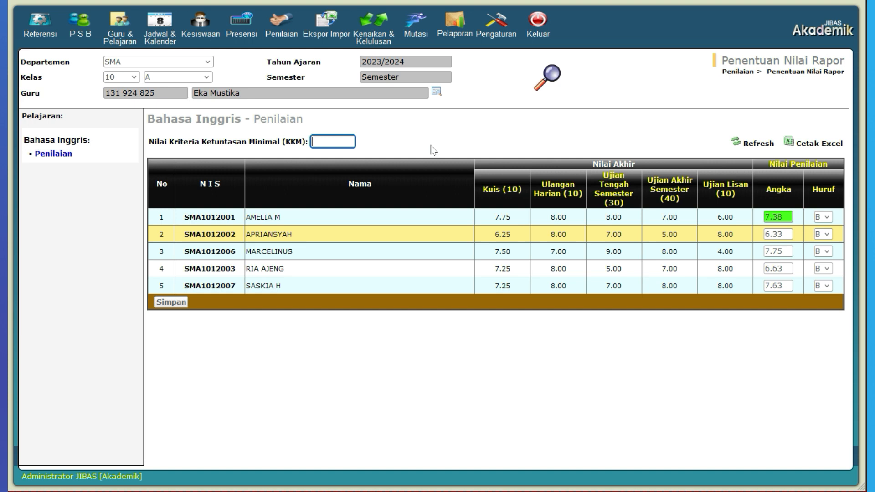
type("6")
left_click(416, 140)
left_click(171, 303)
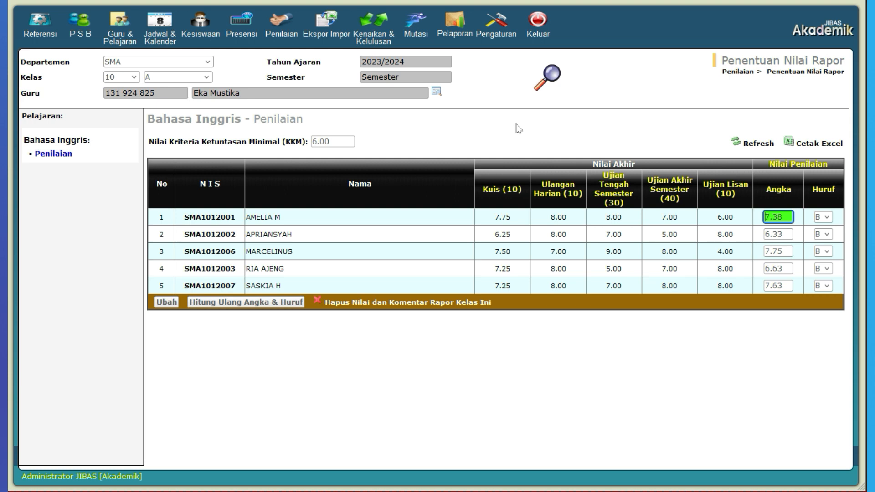
left_click(412, 140)
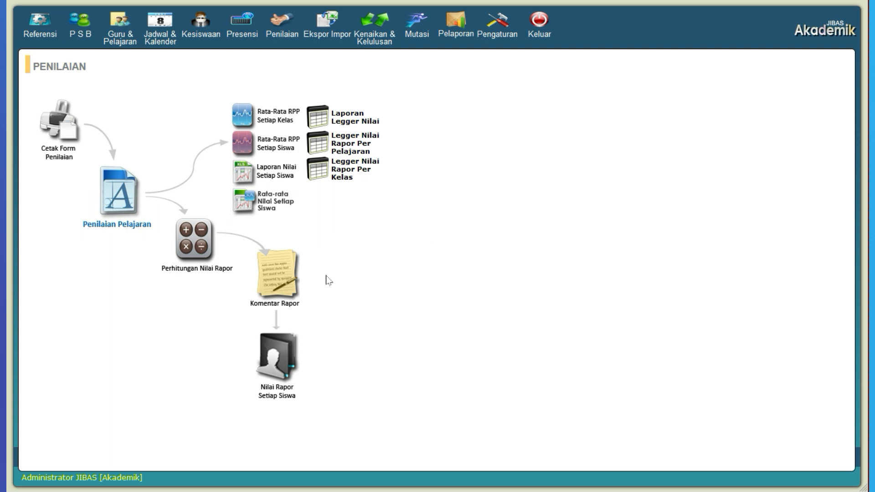
Step: Open Komentar Rapor and bring up the Bahasa Inggris subject comment form for the first student in class 10 A
left_click(287, 281)
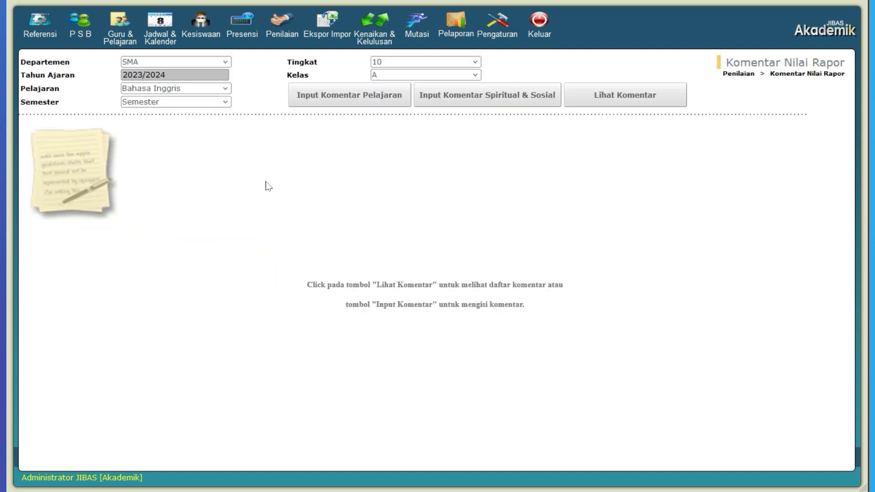
left_click(224, 88)
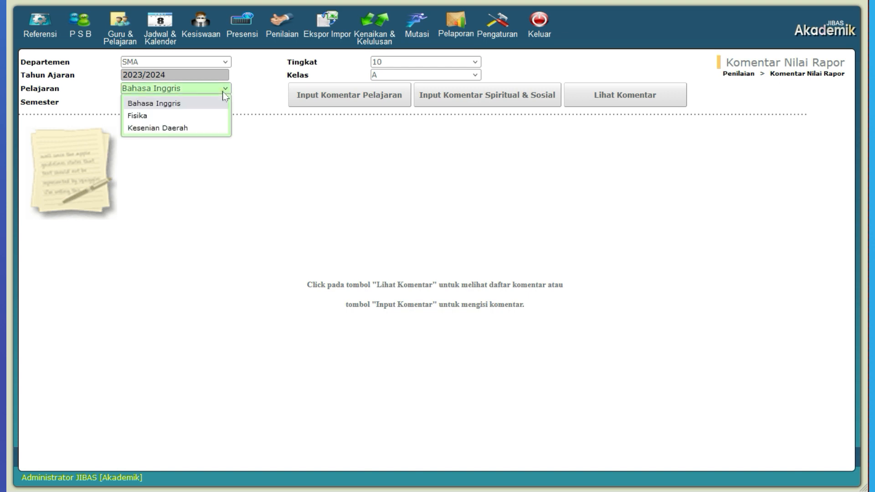
left_click(562, 64)
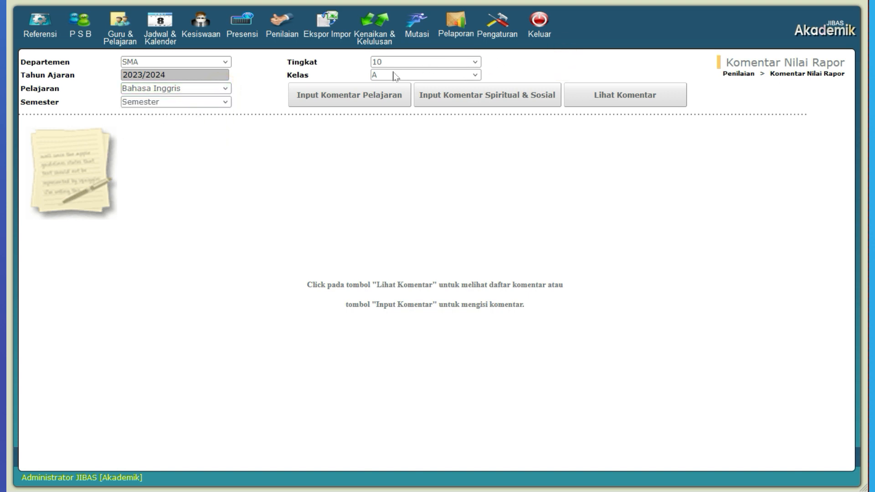
left_click(342, 101)
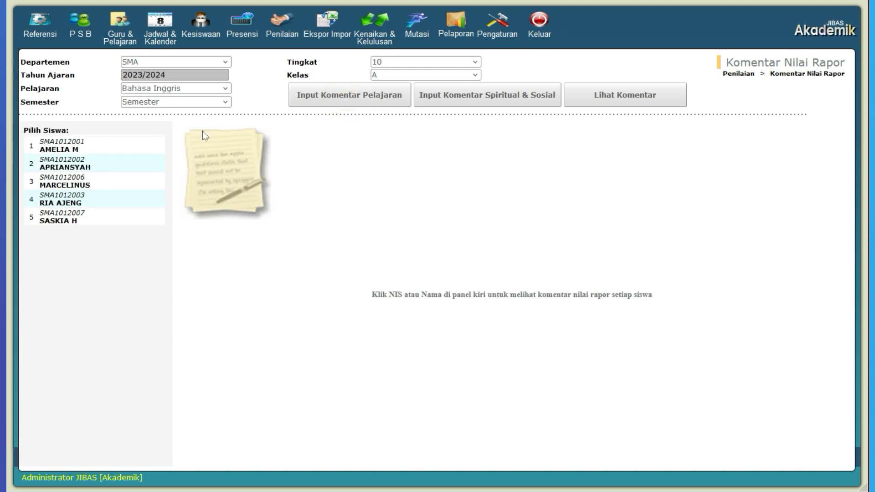
left_click(128, 150)
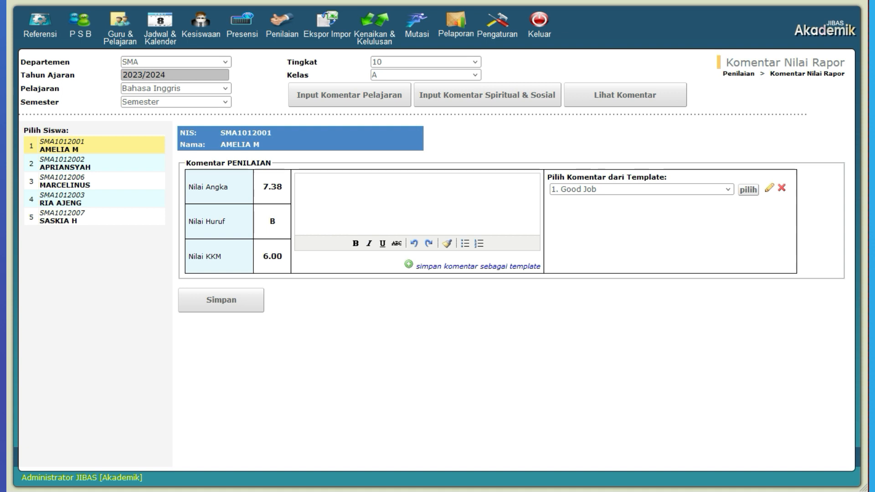
Step: Write the comment "Keep up the good works" for the first student and save it as a comment template
left_click(339, 187)
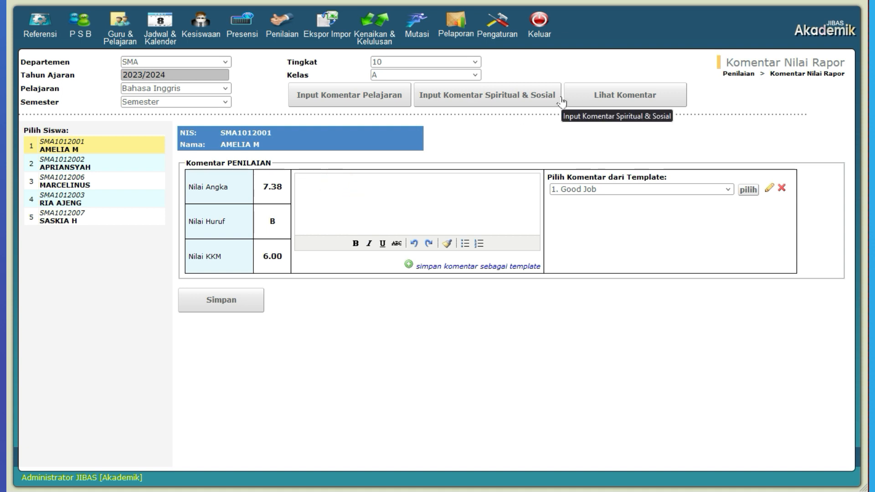
type("Keep up the good works")
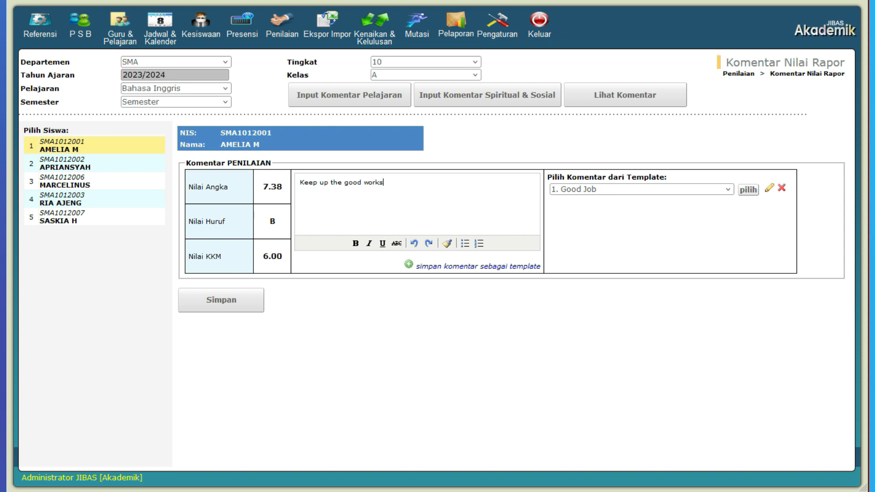
left_click(494, 272)
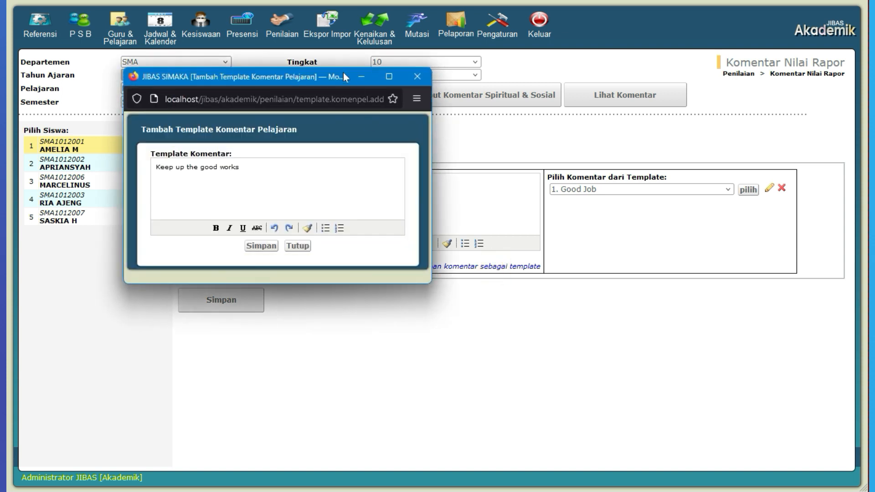
left_click_drag(306, 80, 447, 139)
left_click(436, 229)
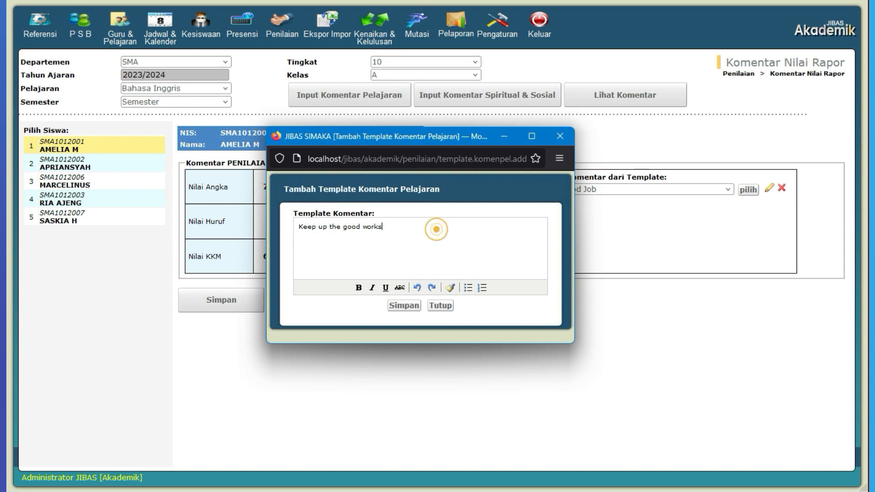
left_click(410, 305)
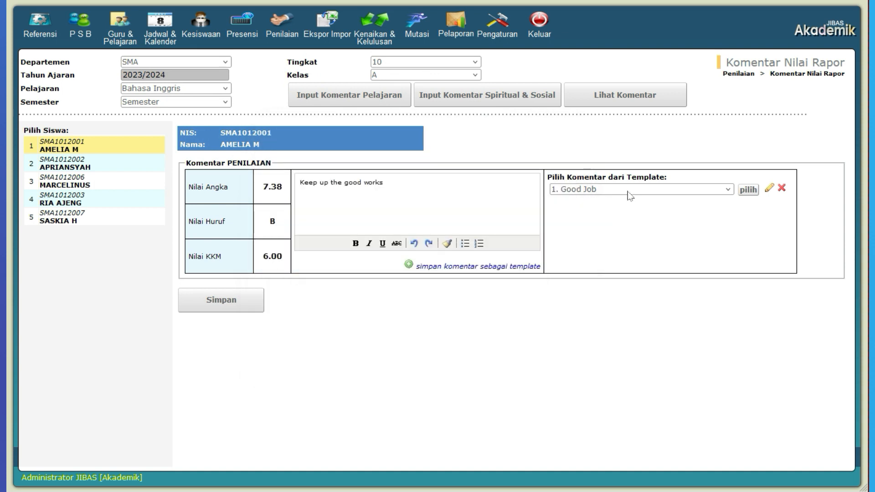
Step: Check the list of comment templates, and save the first student's comment
left_click(628, 190)
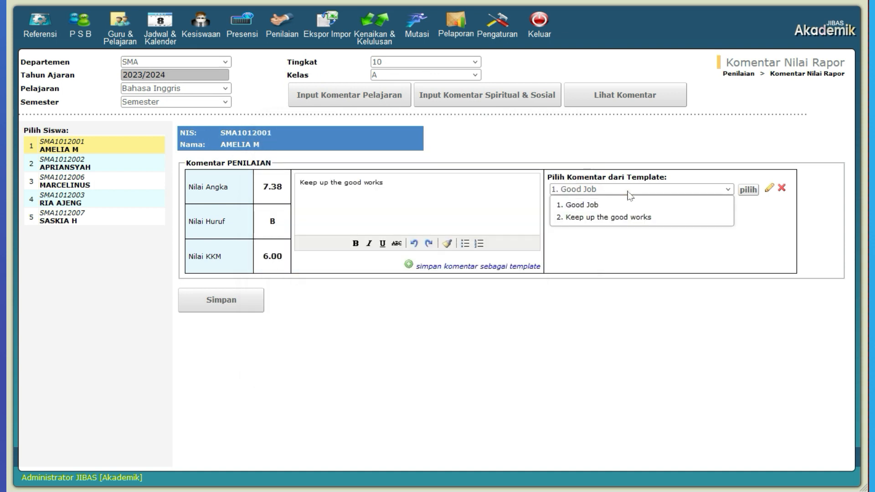
left_click(636, 230)
left_click(499, 209)
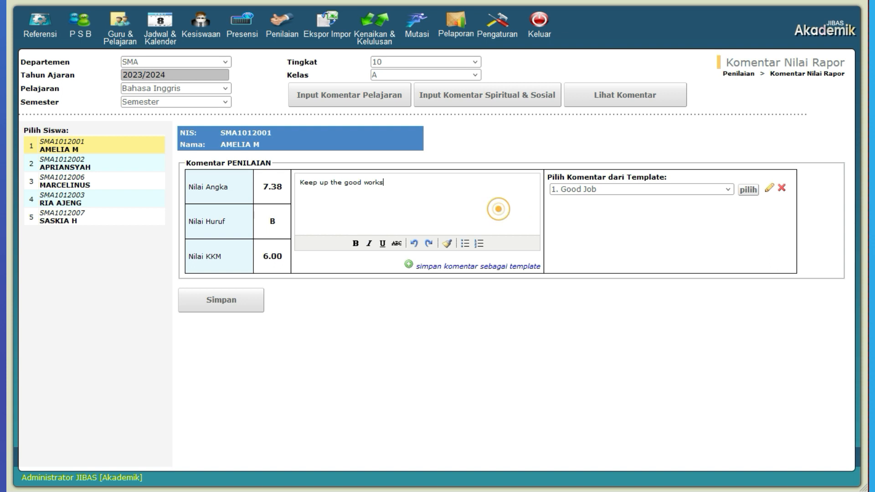
left_click(251, 309)
Step: For the second student, insert the "Keep up the good works" template, extend it with ". Tetap Semangat", and save the comment
left_click(150, 171)
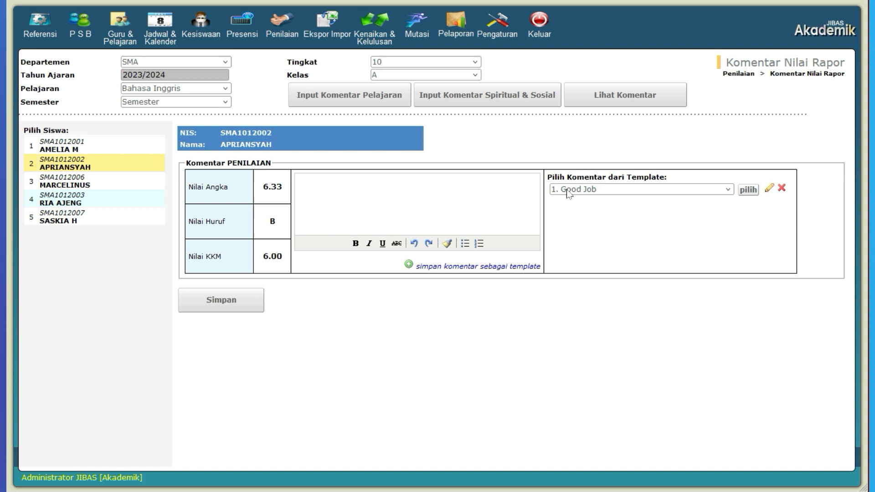
left_click(669, 188)
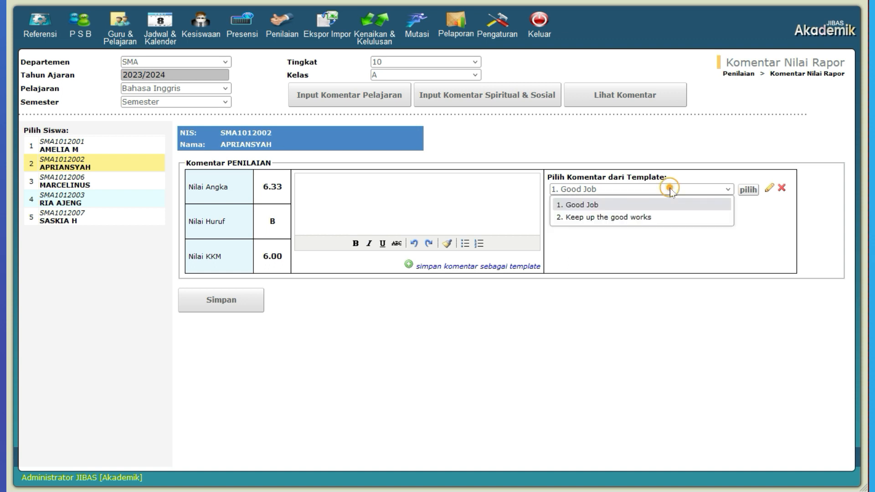
left_click(661, 217)
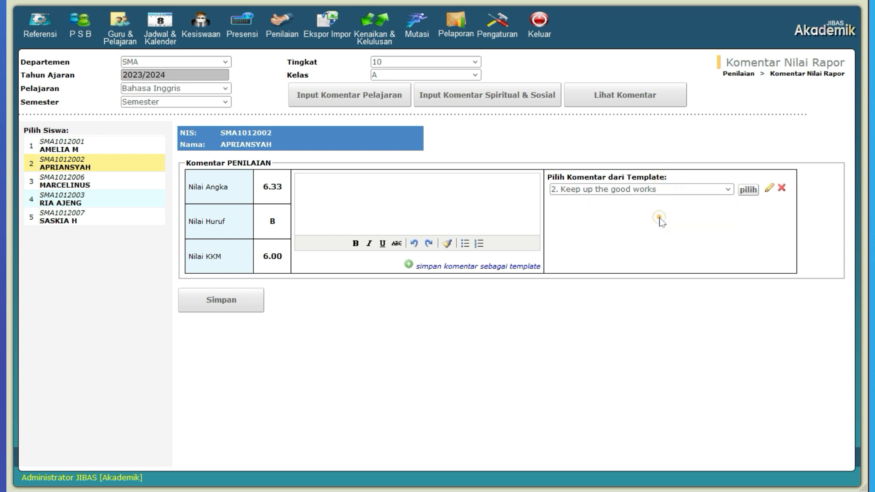
left_click(748, 191)
left_click(445, 186)
type("Tetap Semangat")
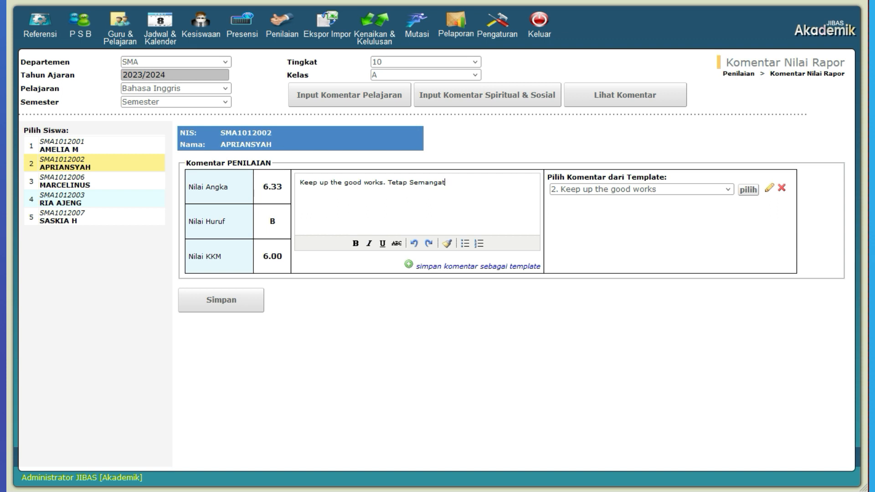
left_click(252, 301)
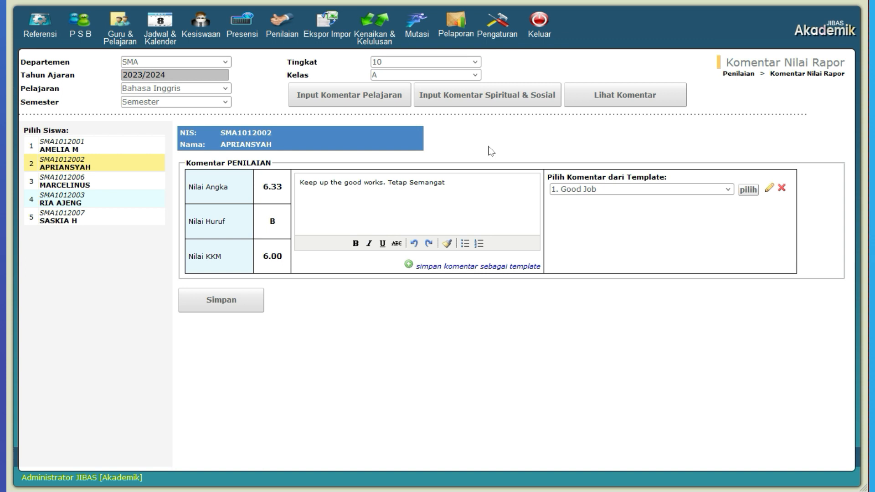
Step: Display the class's report comment overview and highlight the second student's row to check the comment
left_click(627, 102)
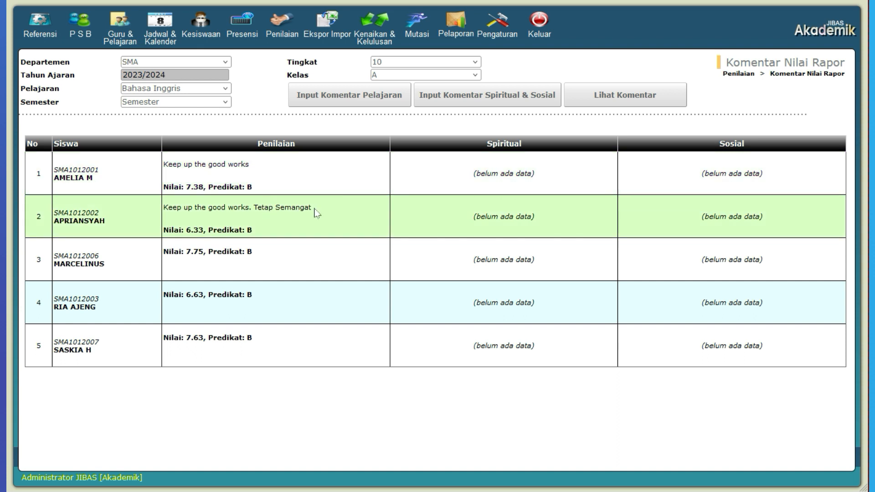
left_click(329, 223)
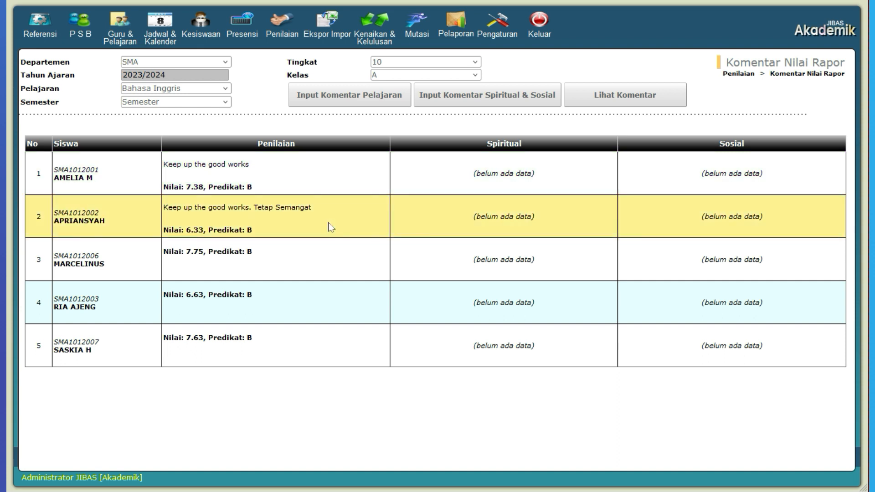